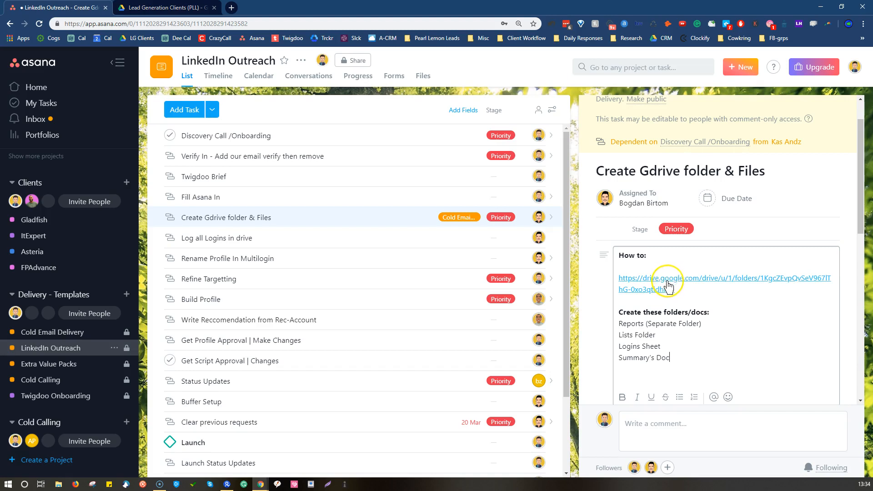
# - Open the Drive folder linked in the task and create a folder named Koryozo in Lead Generation Clients (PLL)
pyautogui.click(648, 286)
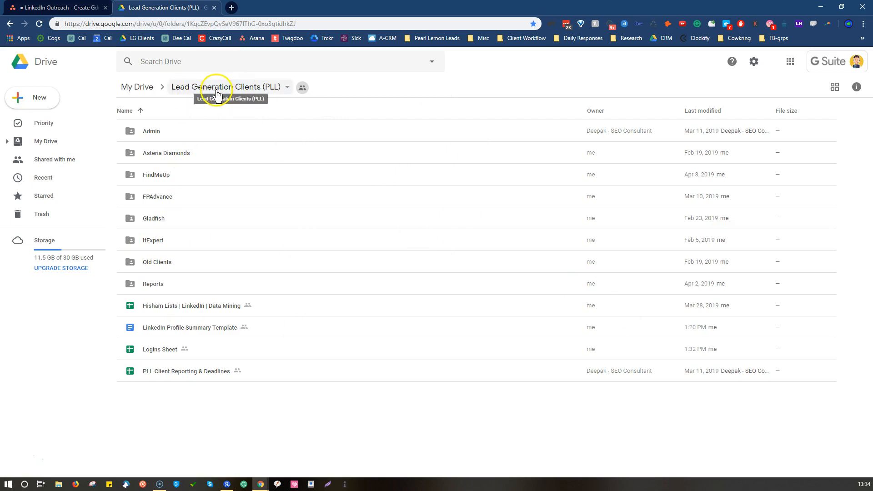
pyautogui.rightClick(266, 403)
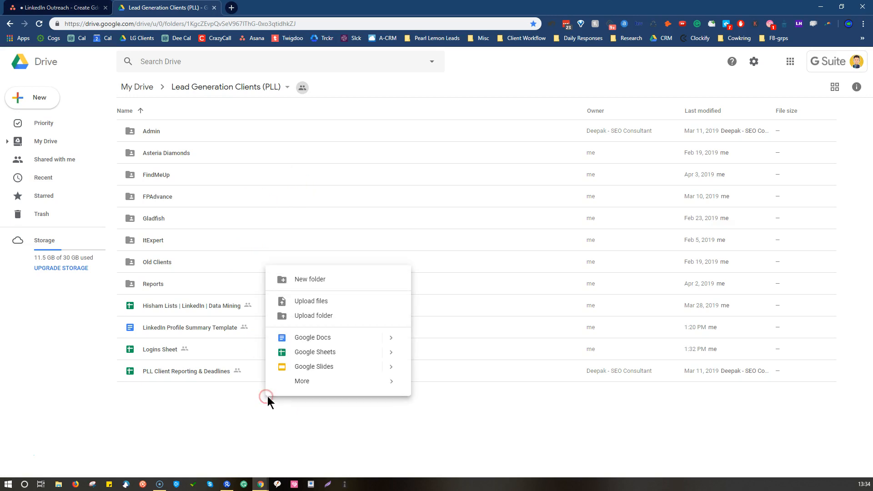
pyautogui.click(298, 282)
pyautogui.write('Koryozo')
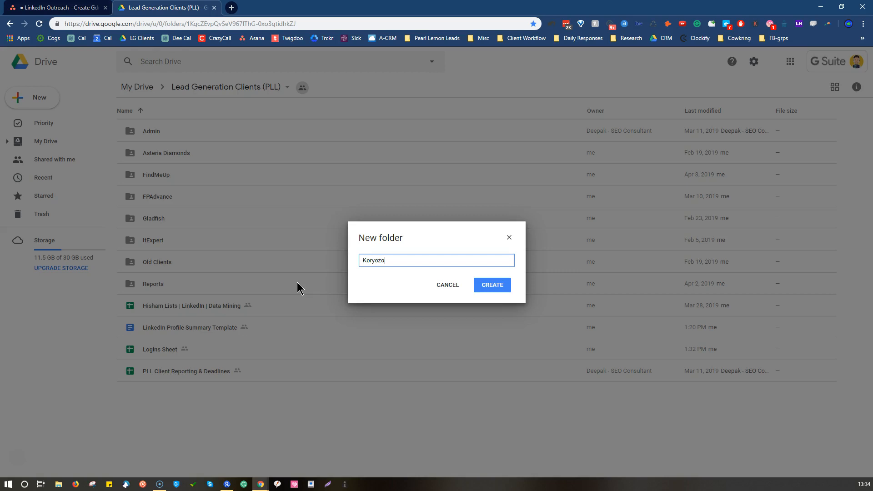
pyautogui.press('Return')
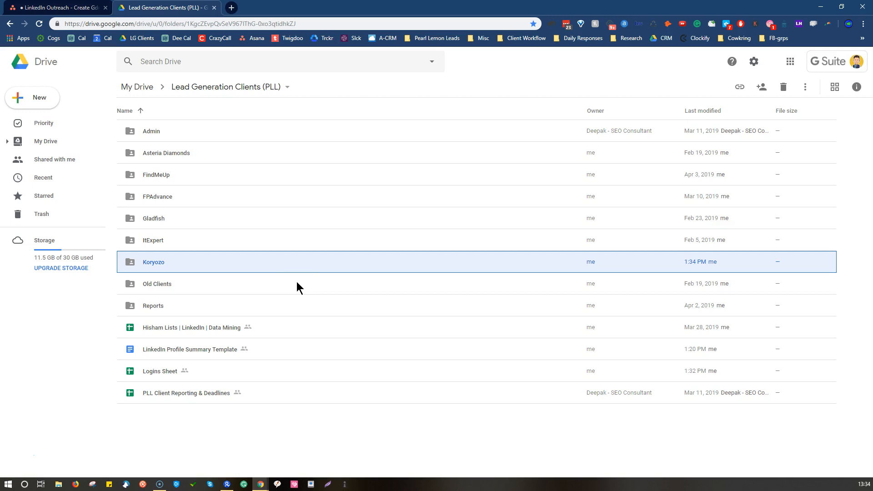
# - Create two subfolders named Scripts and Lists inside the Koryozo folder
pyautogui.doubleClick(298, 266)
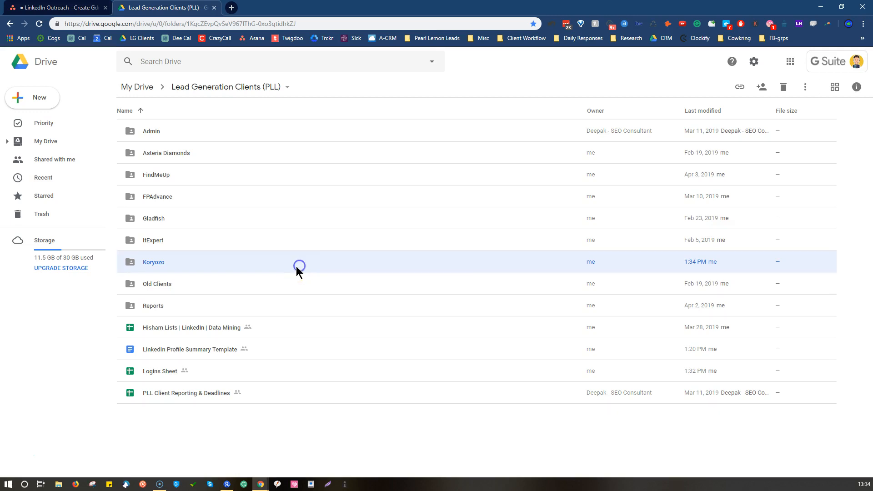
pyautogui.rightClick(222, 168)
pyautogui.click(259, 182)
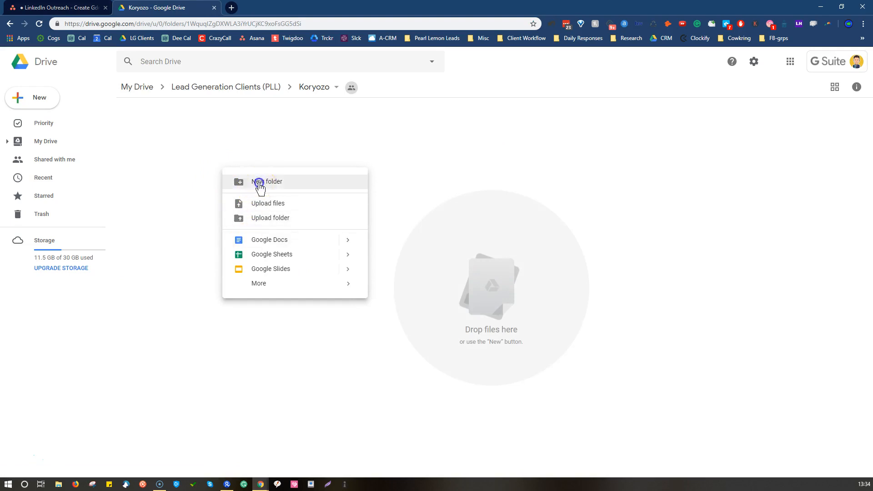
pyautogui.write('Scripts')
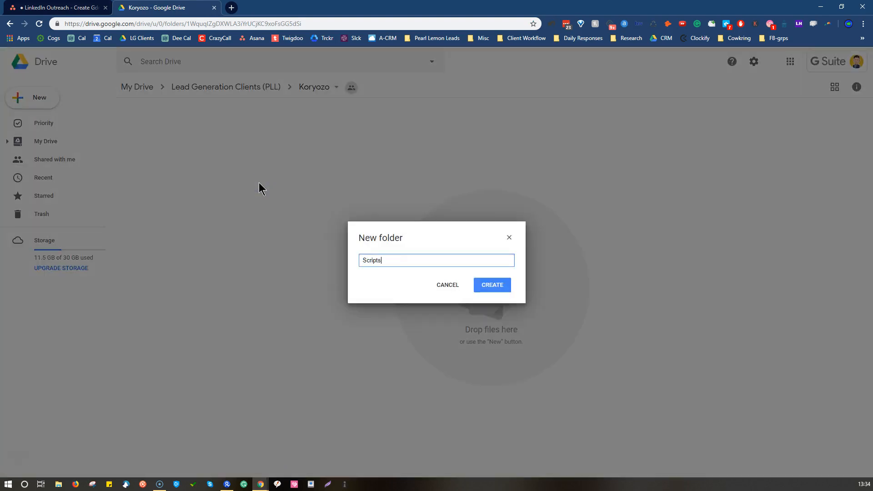
pyautogui.press('Return')
pyautogui.rightClick(253, 238)
pyautogui.click(268, 250)
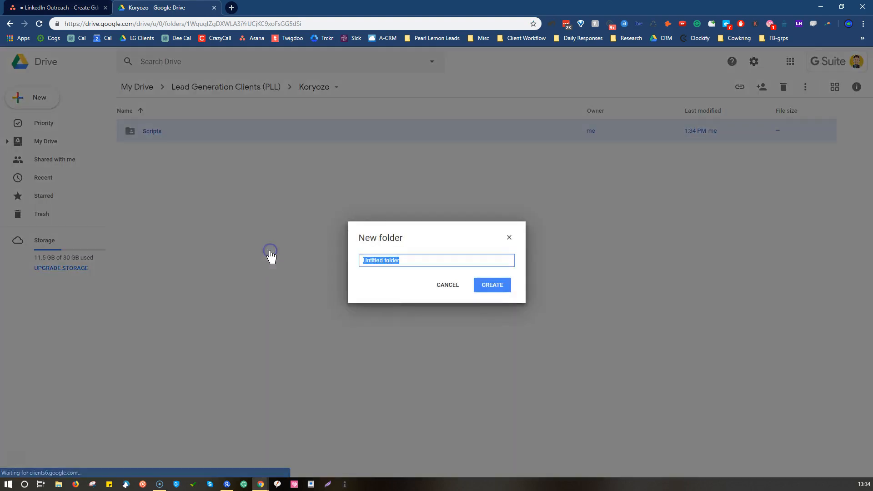
pyautogui.write('L')
pyautogui.press('Return')
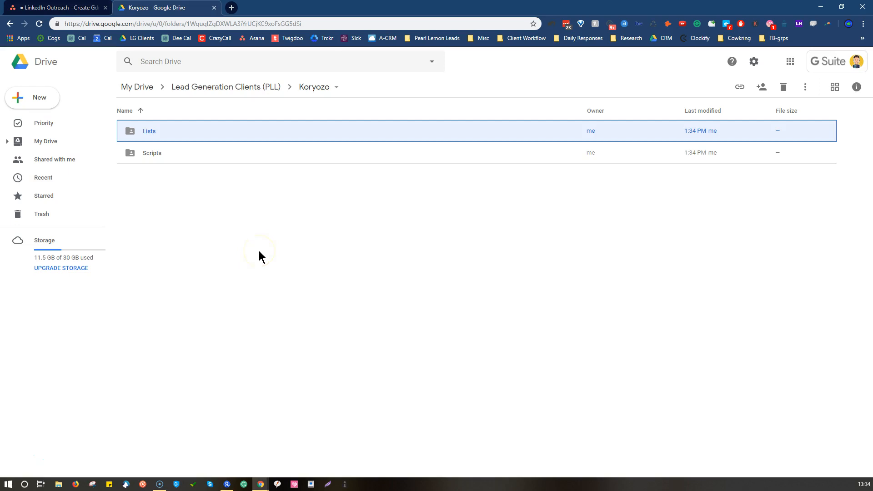
# - Copy the Logins Sheet from Lead Generation Clients (PLL) as "Logins Sheet Koryozo" and move the copy into the Koryozo folder
pyautogui.click(214, 87)
pyautogui.rightClick(205, 370)
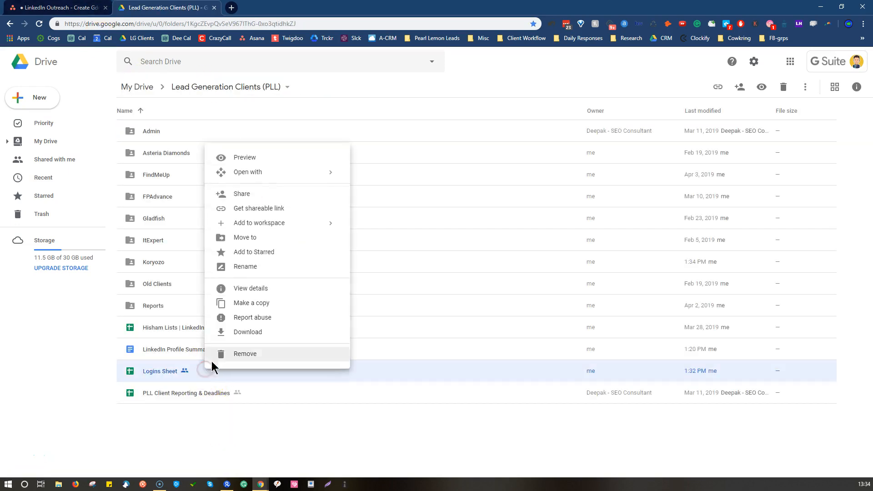
pyautogui.click(257, 304)
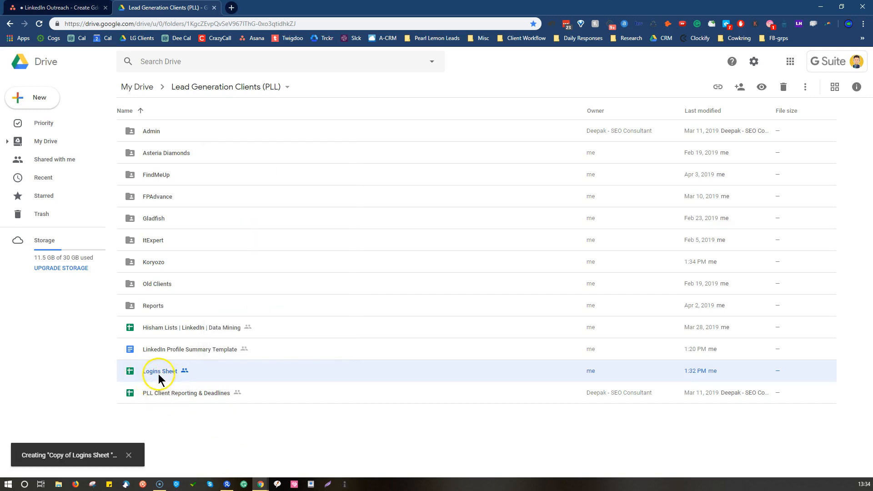
pyautogui.rightClick(172, 324)
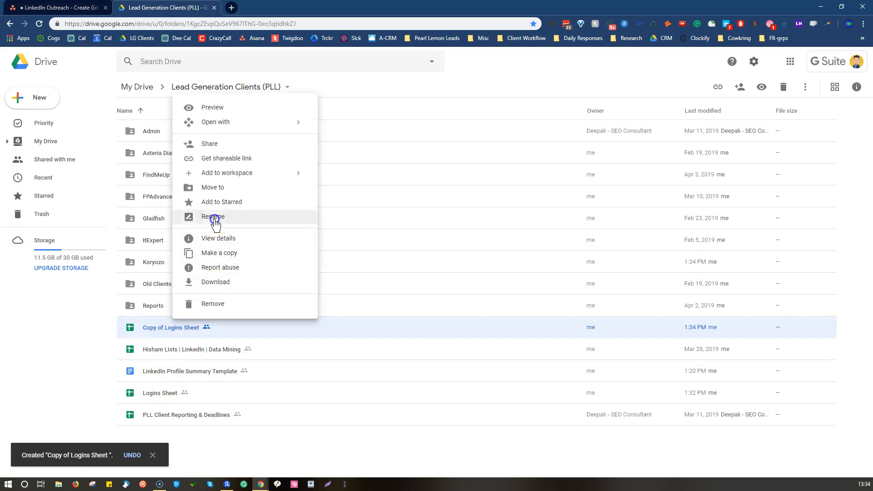
pyautogui.click(214, 217)
pyautogui.moveTo(385, 260); pyautogui.dragTo(362, 260)
pyautogui.press('BackSpace')
pyautogui.click(444, 262)
pyautogui.write('Koryozo')
pyautogui.click(500, 285)
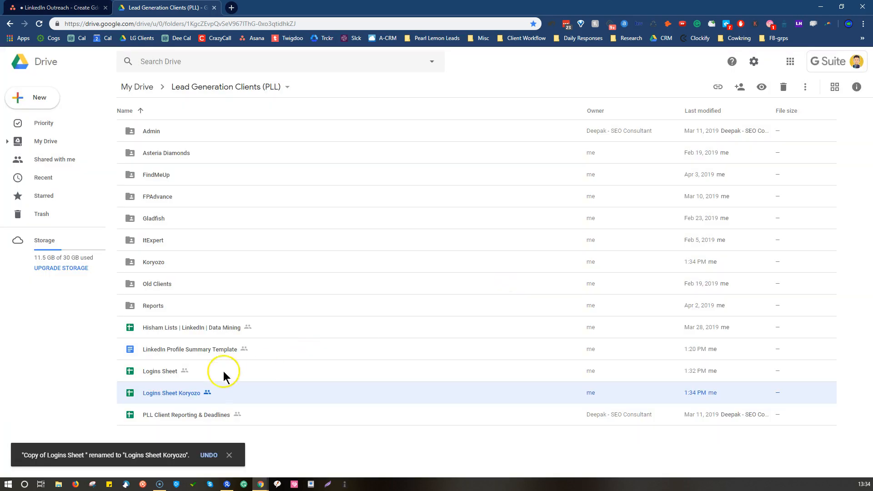
pyautogui.moveTo(225, 392); pyautogui.dragTo(208, 257)
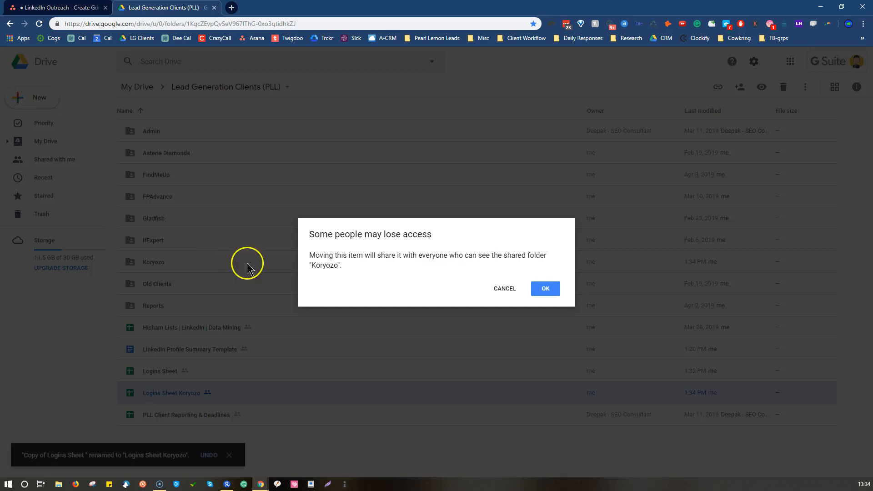
pyautogui.click(493, 288)
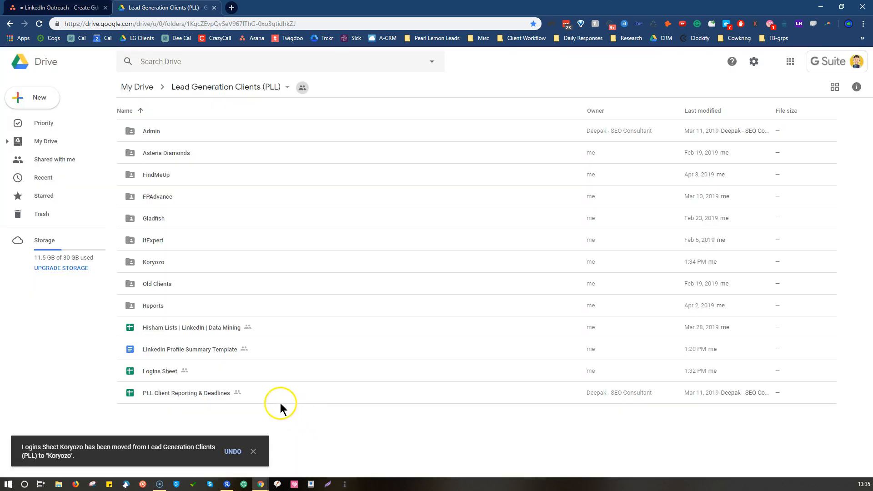
# - Copy the LinkedIn Profile Summary Template as "LinkedIn Profile Summary Template Koryozo" and move the copy into the Koryozo folder
pyautogui.rightClick(287, 347)
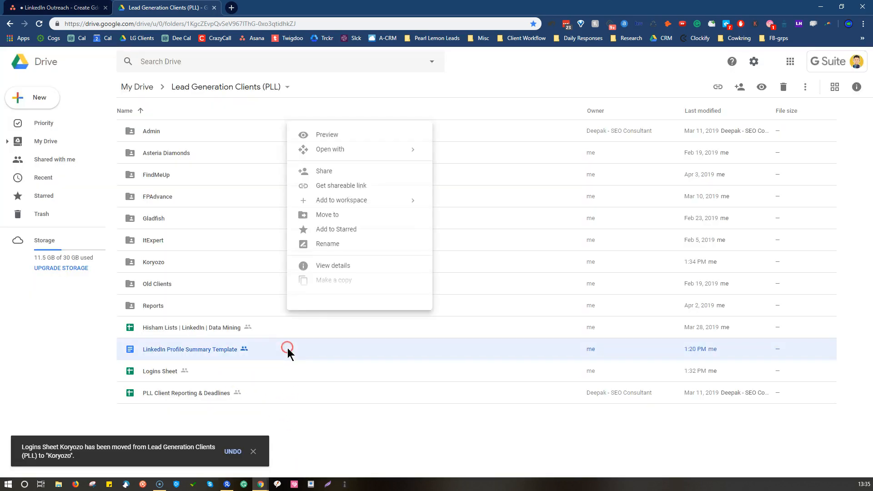
pyautogui.click(343, 283)
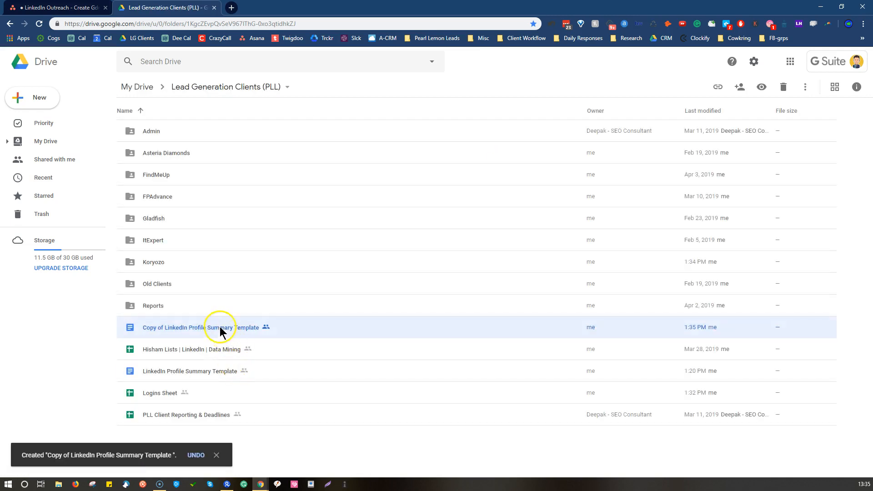
pyautogui.rightClick(220, 326)
pyautogui.click(254, 225)
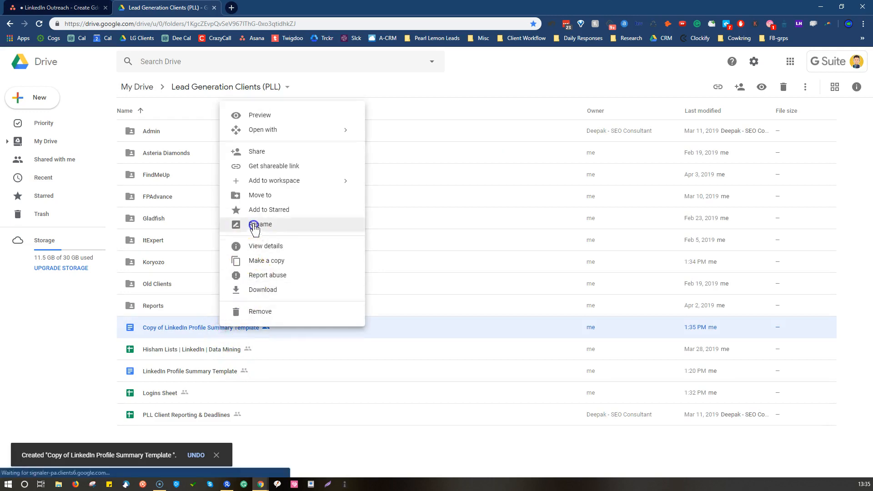
pyautogui.click(380, 259)
pyautogui.hotkey('shift', 'Home')
pyautogui.press('BackSpace')
pyautogui.click(495, 260)
pyautogui.write('Koryozo')
pyautogui.click(496, 285)
pyautogui.moveTo(205, 370); pyautogui.dragTo(182, 263)
pyautogui.click(538, 286)
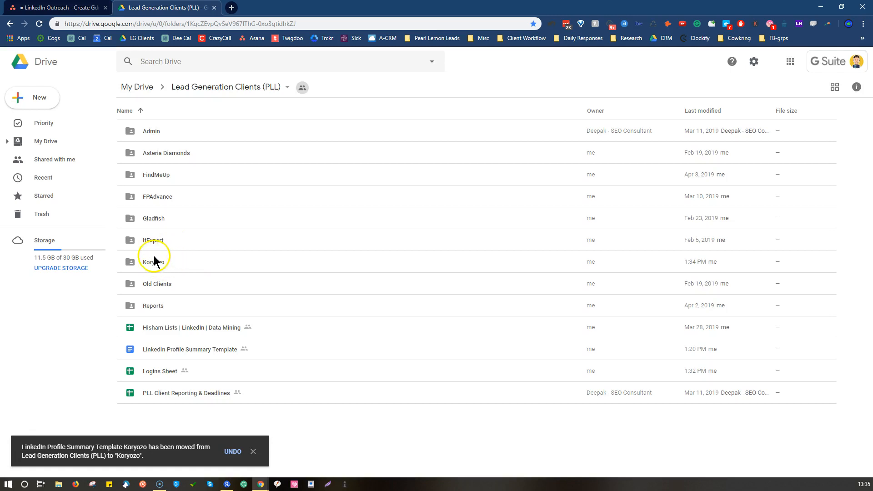
# - Open the Reports folder and remove the existing Koryozo folder from it
pyautogui.click(176, 304)
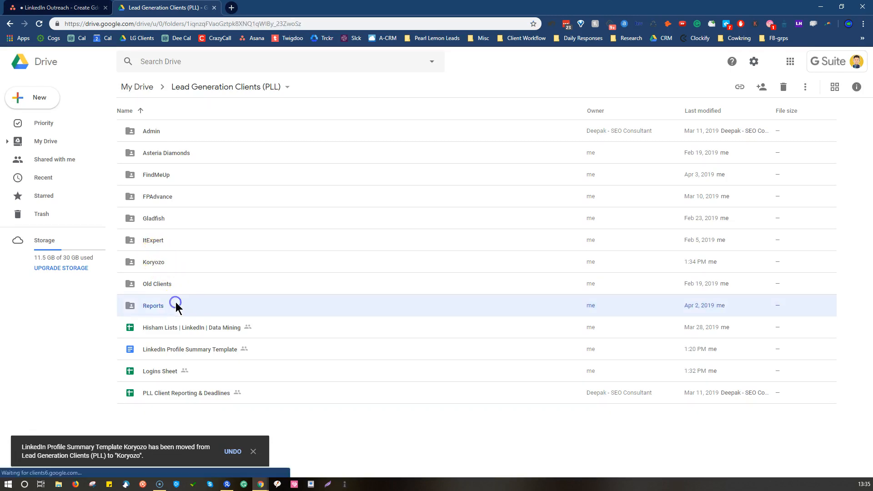
pyautogui.doubleClick(176, 303)
pyautogui.rightClick(181, 296)
pyautogui.click(171, 241)
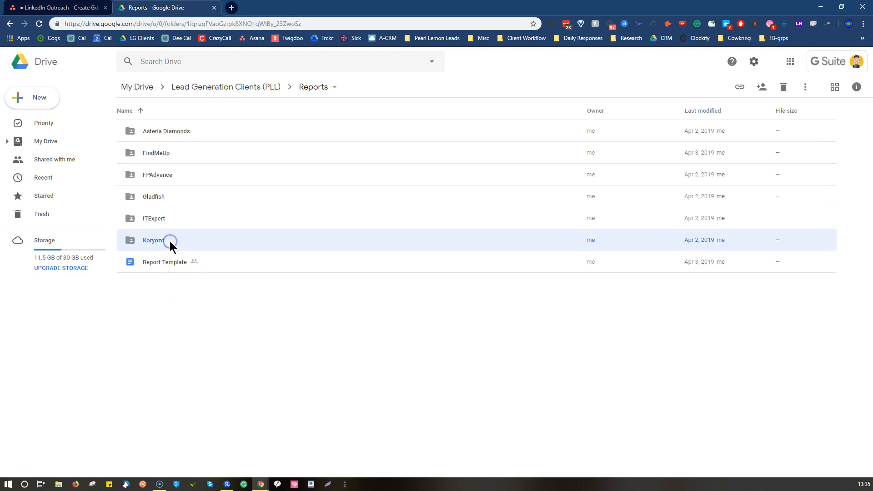
pyautogui.click(175, 248)
pyautogui.press('Delete')
# - Create a new client folder inside Reports, using the copied text as its name
pyautogui.rightClick(196, 299)
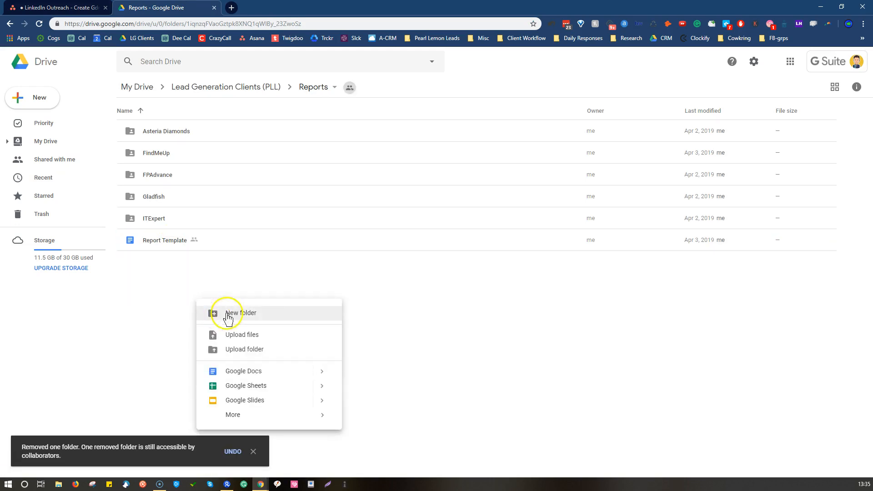
pyautogui.click(222, 312)
pyautogui.hotkey('ctrl', 'v')
pyautogui.click(497, 285)
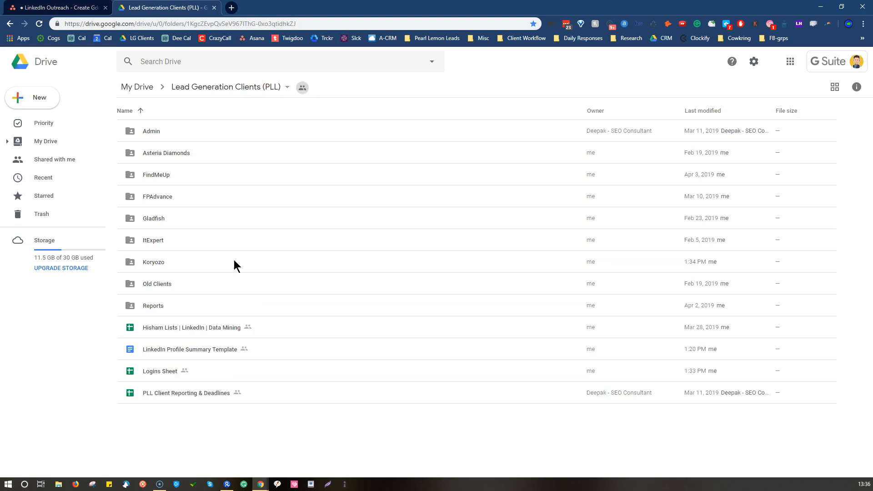
# - Open the LinkedIn Profile Summary Template Koryozo document from the Koryozo folder and copy its sharing link
pyautogui.doubleClick(233, 260)
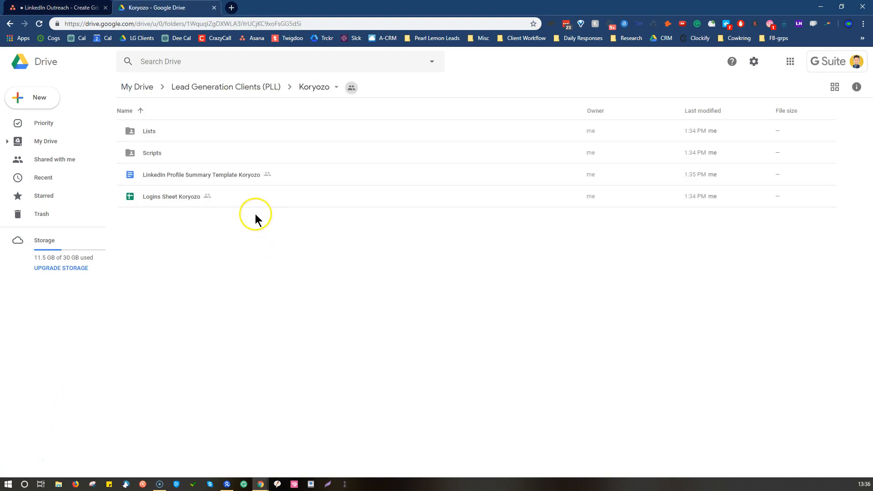
pyautogui.doubleClick(222, 181)
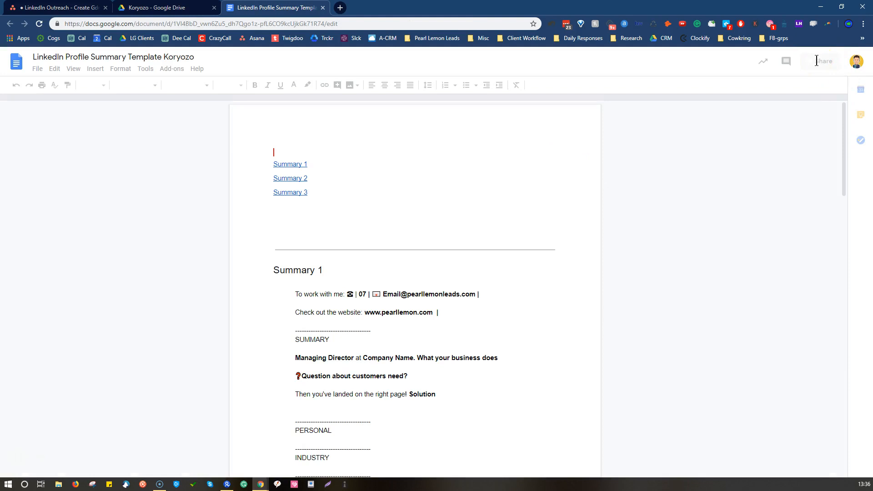
pyautogui.click(818, 61)
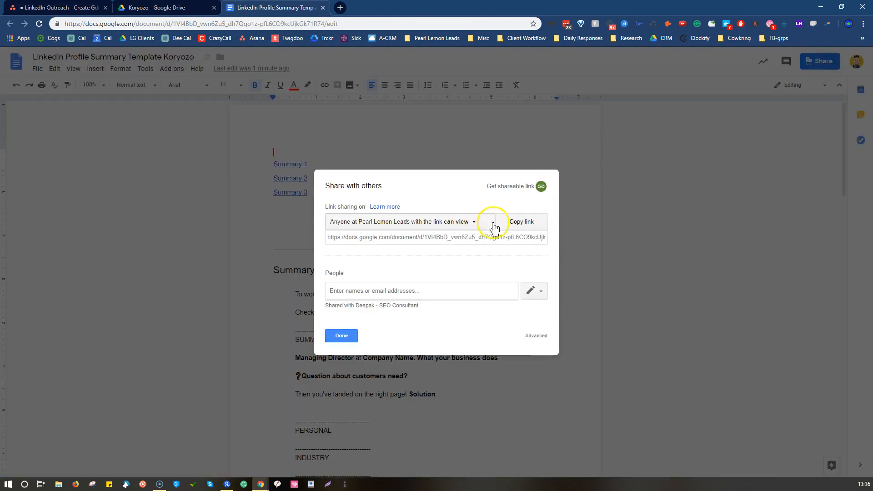
pyautogui.click(522, 223)
# - Switch to Asana and paste the document link above the Website line in the Build Profile task description
pyautogui.click(59, 7)
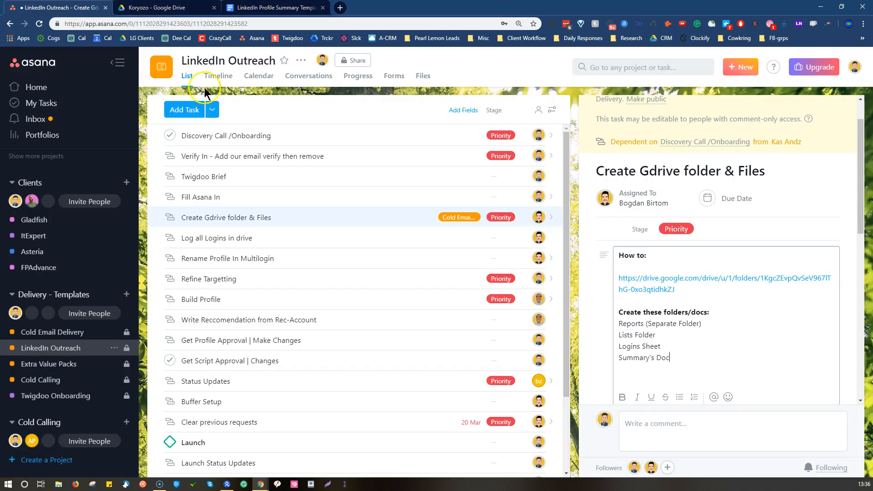
pyautogui.click(278, 299)
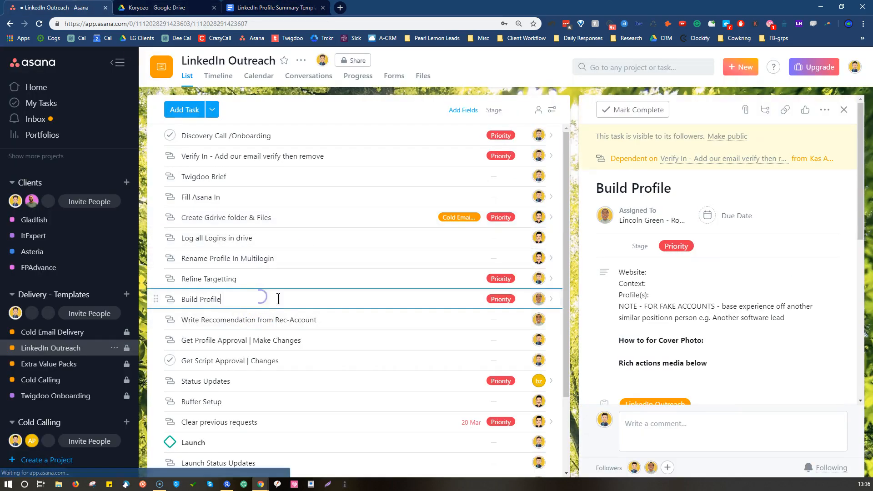
pyautogui.click(620, 272)
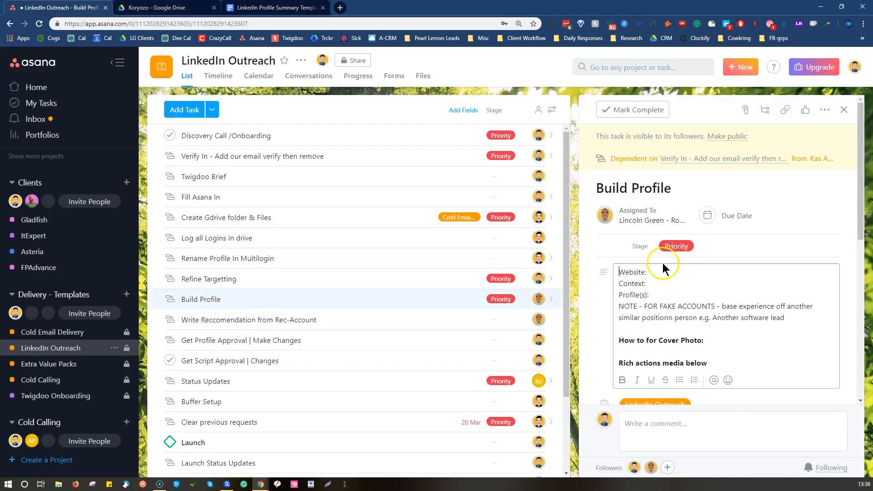
pyautogui.press('Return')
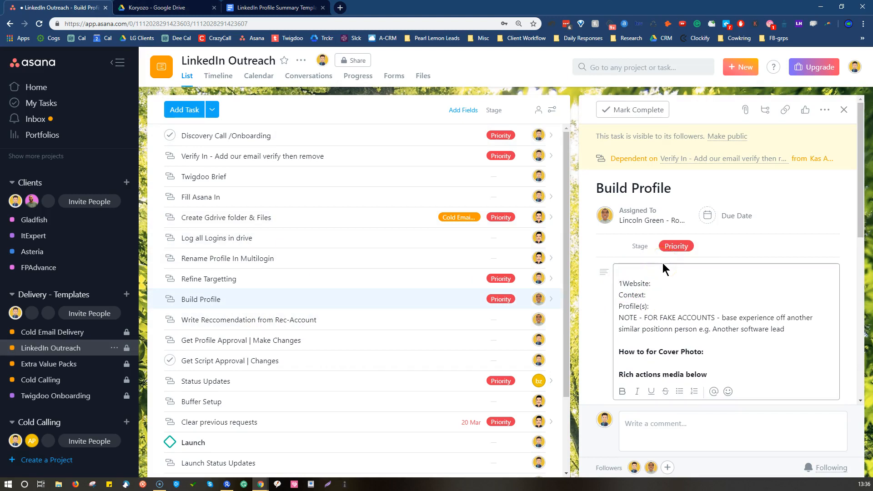
pyautogui.hotkey('ctrl', 'v')
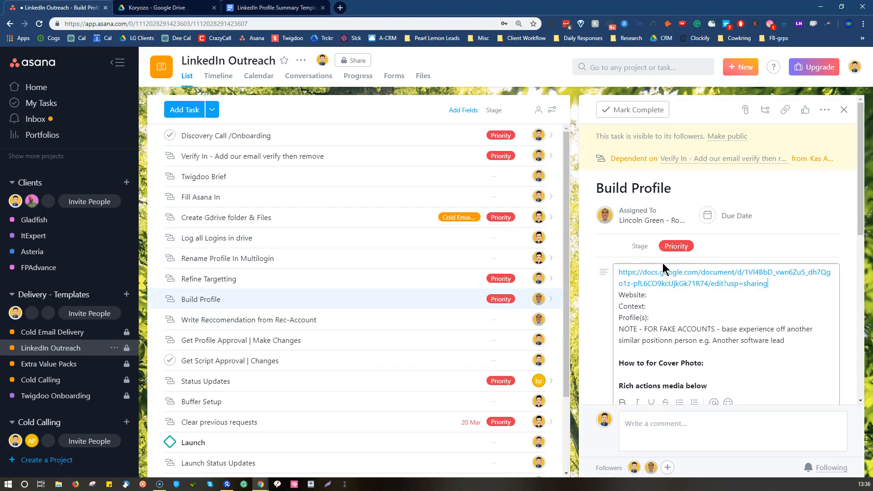
pyautogui.press('Return')
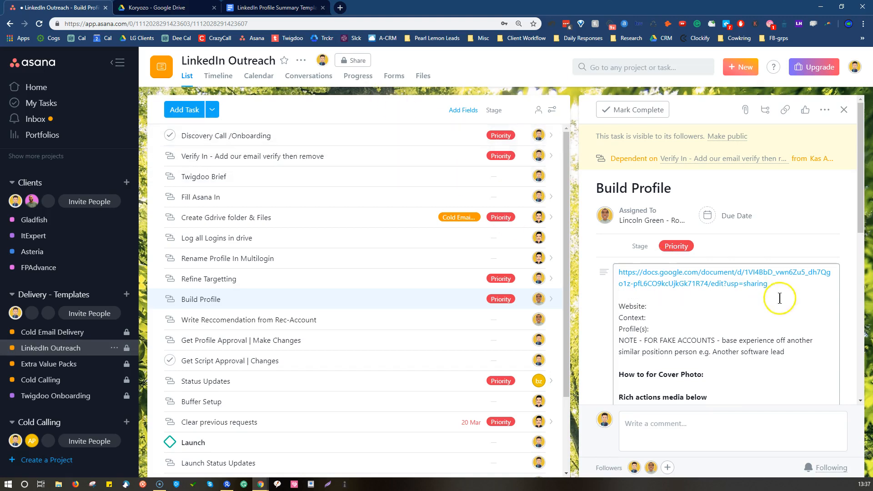
pyautogui.click(652, 305)
pyautogui.click(657, 317)
pyautogui.click(661, 328)
pyautogui.click(662, 305)
# - Open the Paperform website in a new browser tab and go to its dashboard
pyautogui.click(340, 8)
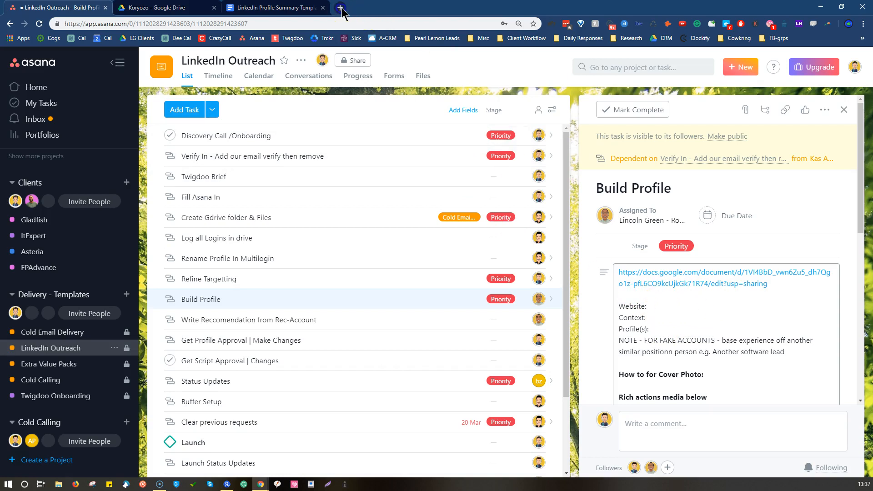
pyautogui.write('paper')
pyautogui.press('Return')
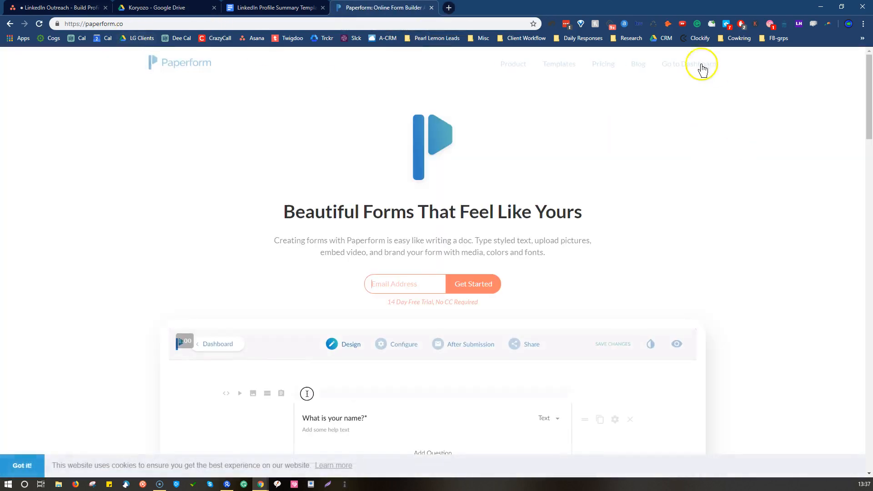
pyautogui.click(686, 65)
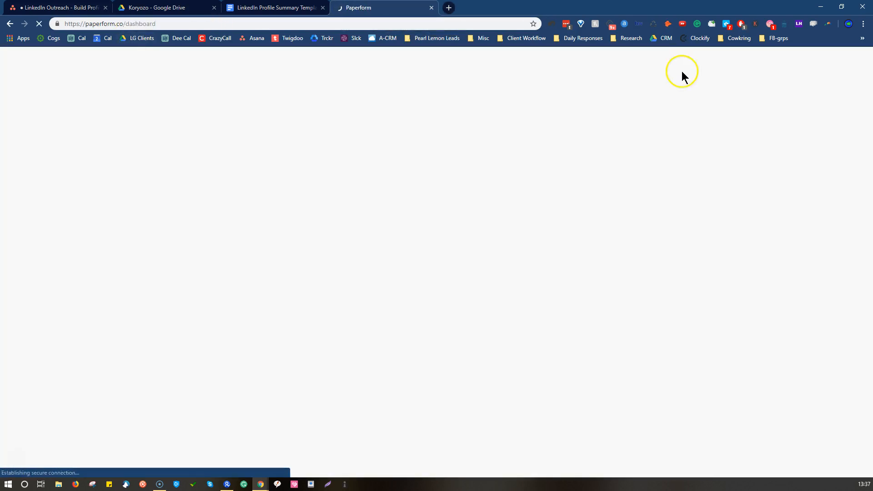
# - Find the LinkedIn Domination form among the Paperform forms and open its newest submission, dated Apr 5th 19
pyautogui.scroll(-4, 454, 160)
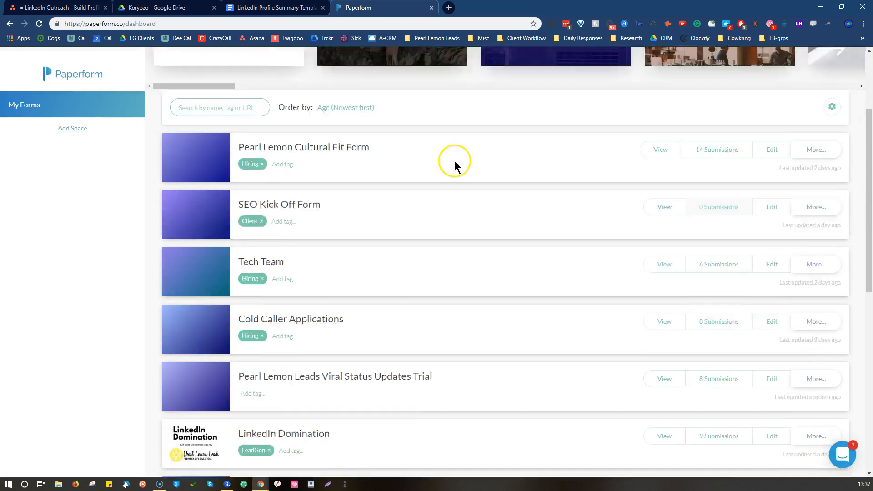
pyautogui.scroll(-4, 355, 293)
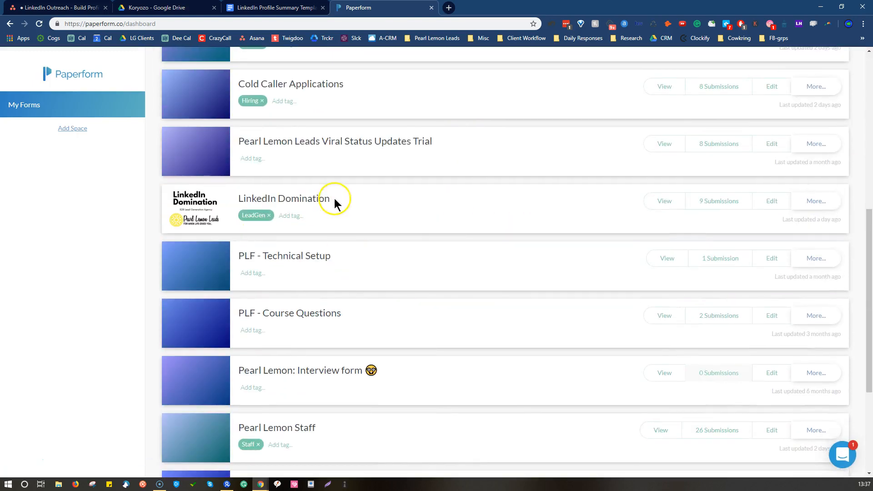
pyautogui.scroll(-4, 360, 195)
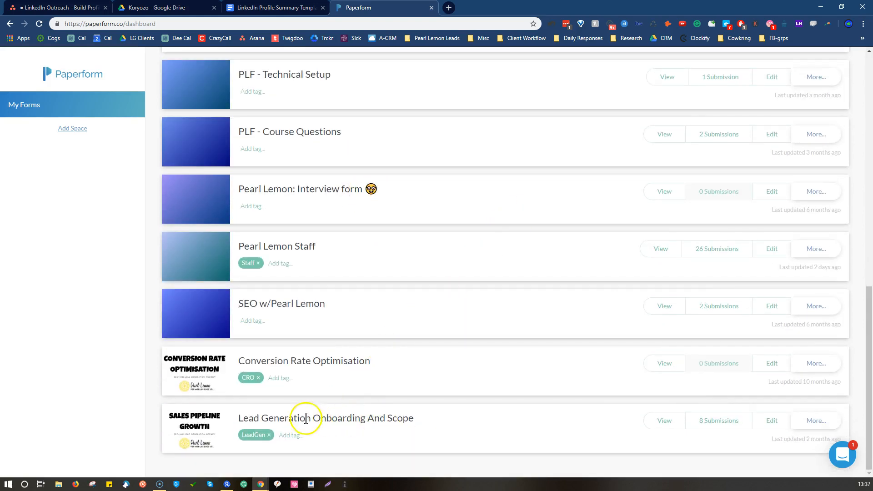
pyautogui.scroll(6, 461, 304)
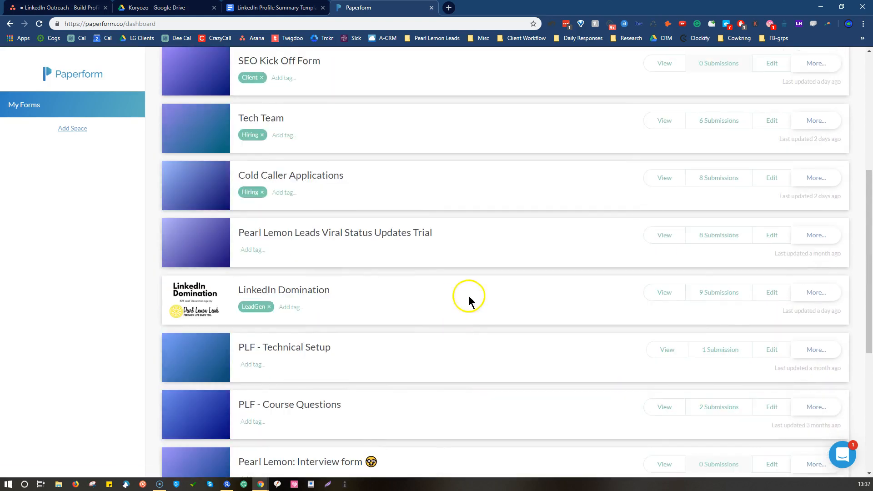
pyautogui.click(723, 294)
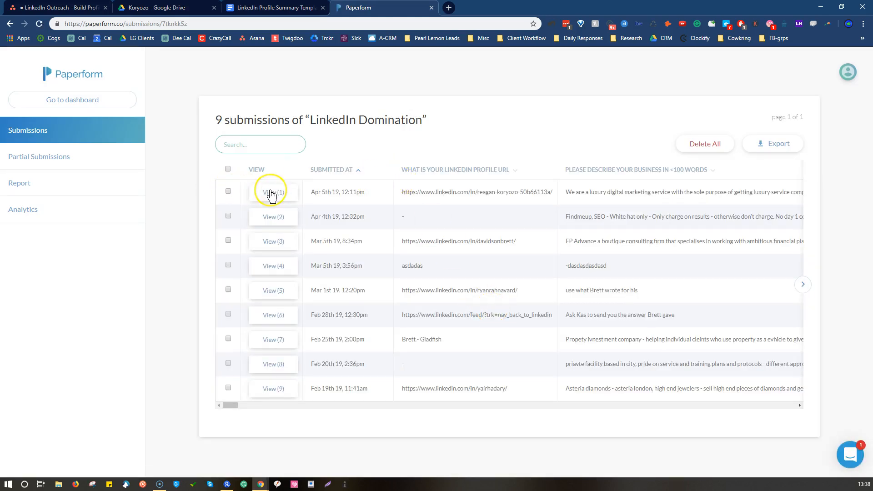
pyautogui.moveTo(497, 191); pyautogui.dragTo(517, 191)
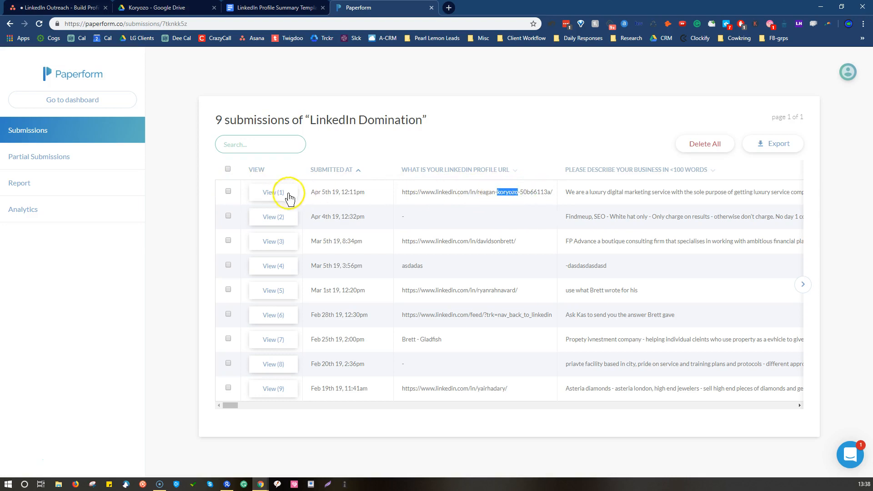
pyautogui.click(274, 194)
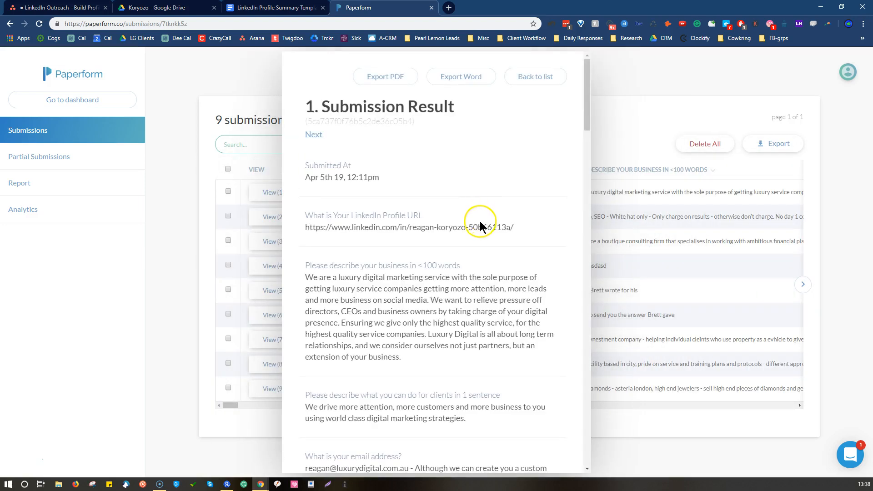
# - Review the client's submission answers, locate the website domain in the email answer, and view the Luxury Digital website
pyautogui.scroll(-5, 480, 216)
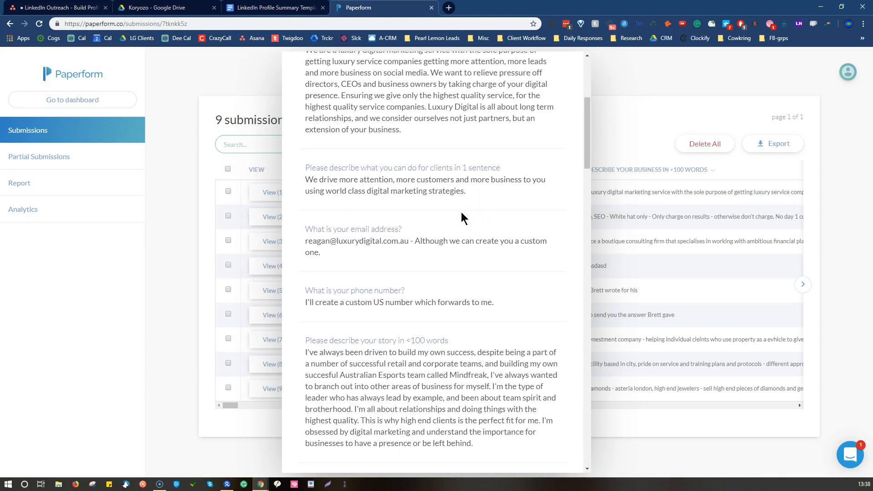
pyautogui.scroll(-9, 456, 212)
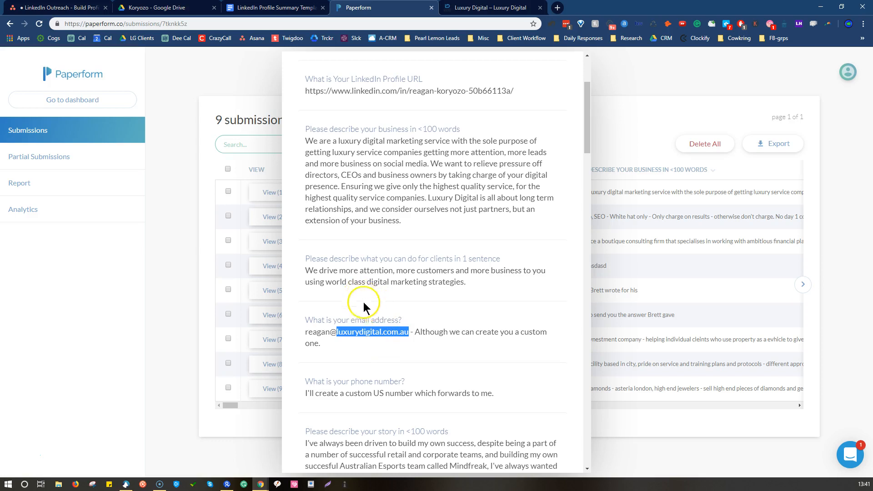
pyautogui.scroll(3, 399, 273)
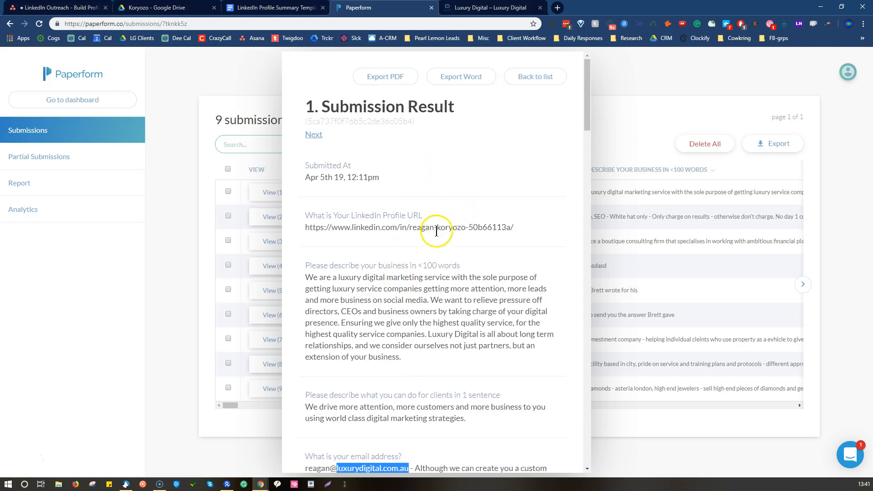
pyautogui.moveTo(437, 227); pyautogui.dragTo(461, 230)
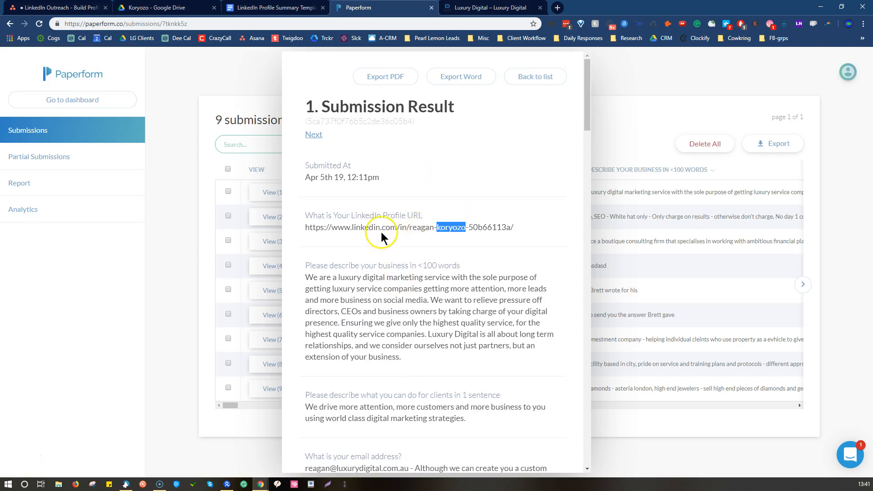
pyautogui.scroll(-3, 382, 230)
pyautogui.scroll(-1, 358, 270)
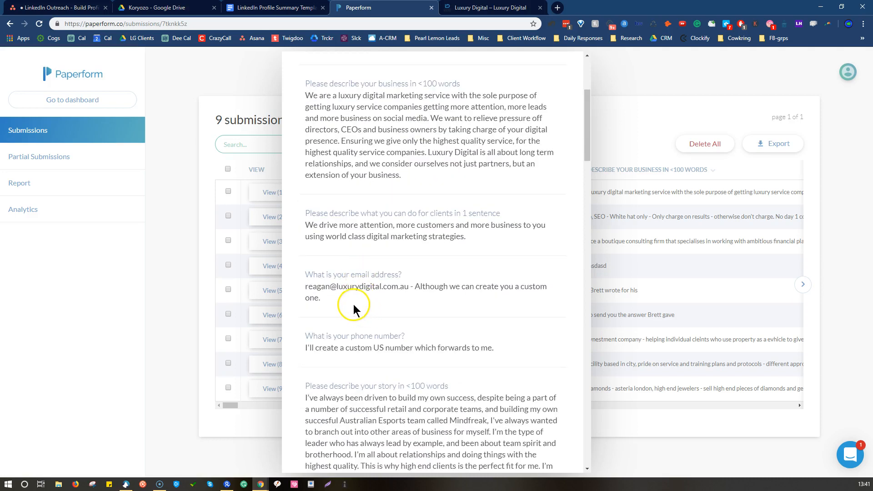
pyautogui.moveTo(337, 287); pyautogui.dragTo(410, 288)
pyautogui.hotkey('ctrl', 'Tab')
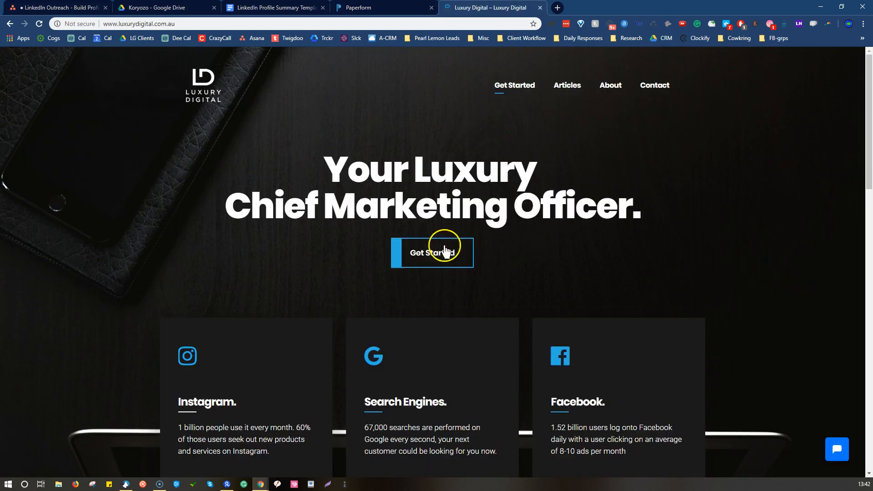
# - Switch back to the Build Profile task in Asana and go to the Profile(s) line of its description
pyautogui.click(291, 9)
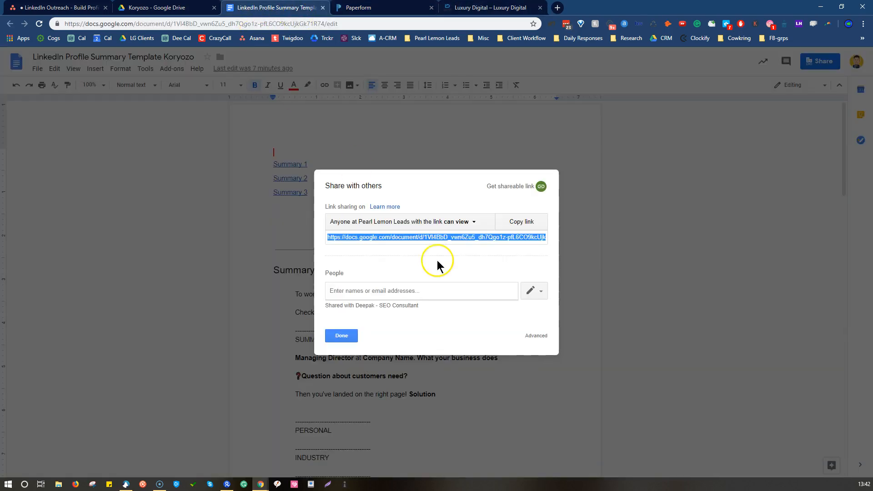
pyautogui.hotkey('ctrl', 'shift', 'Tab')
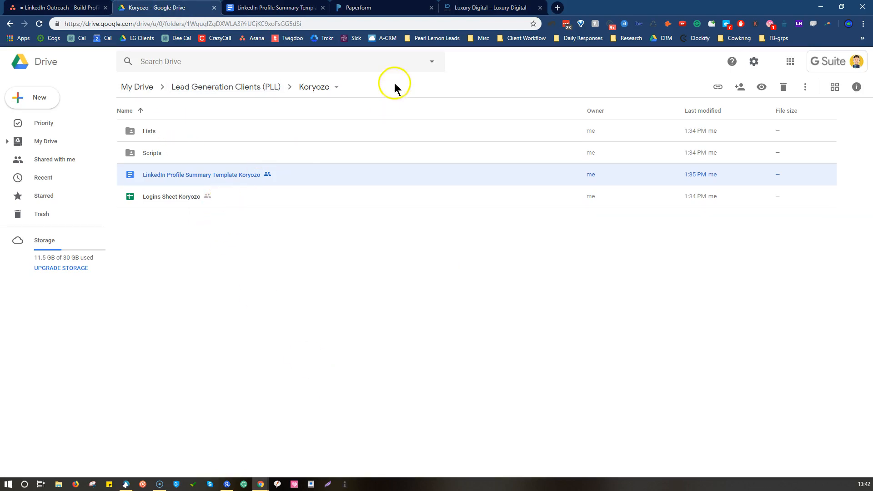
pyautogui.hotkey('ctrl', 'shift', 'Tab')
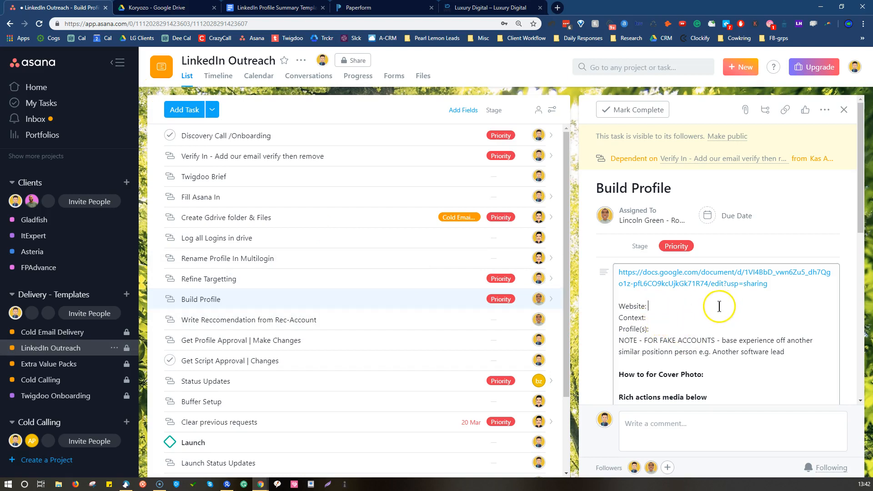
pyautogui.click(665, 326)
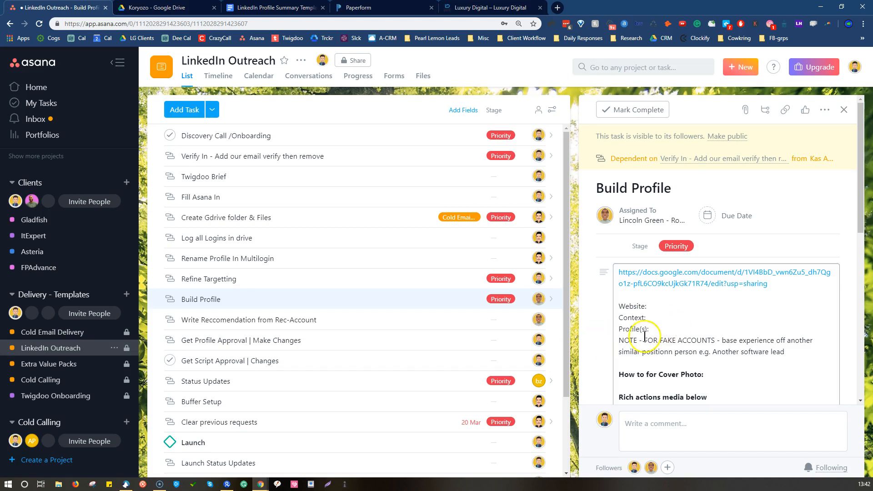
# - Open the Proxy List spreadsheet in a new browser tab and examine the Pre-Setup and Test this proxy entries in the Business column
pyautogui.click(557, 8)
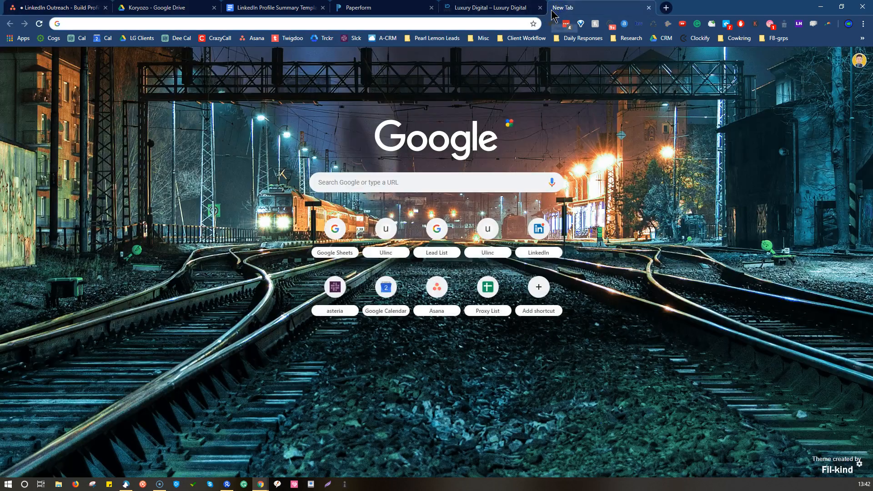
pyautogui.write('prox')
pyautogui.press('Down')
pyautogui.press('Return')
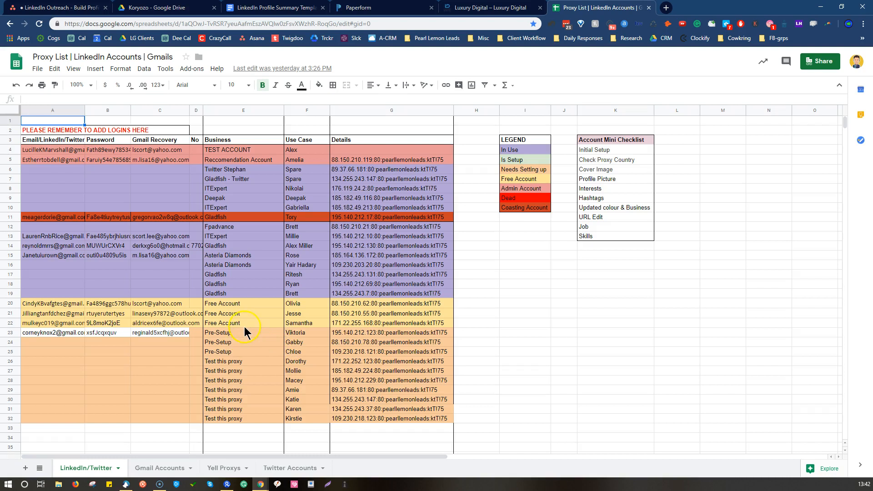
pyautogui.moveTo(245, 332); pyautogui.dragTo(240, 369)
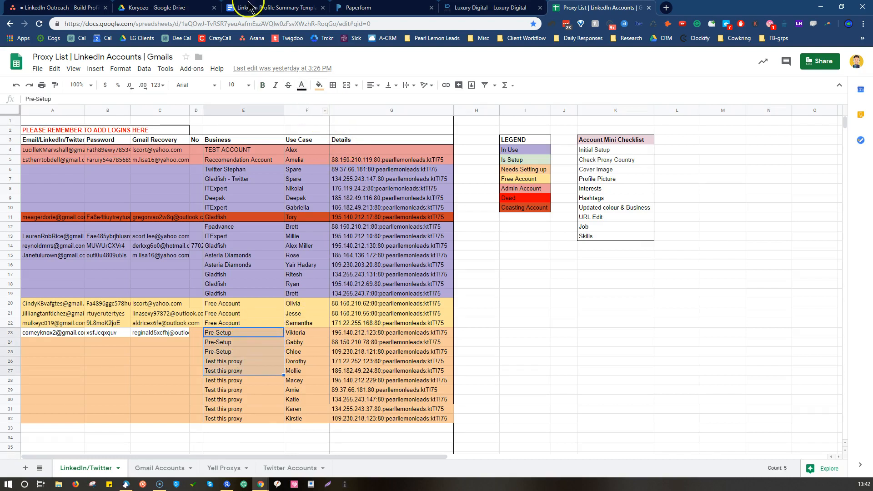
# - Check the Context line of the Build Profile task in Asana, and export the client's submission from Paperform as a Word file
pyautogui.click(59, 8)
pyautogui.click(658, 325)
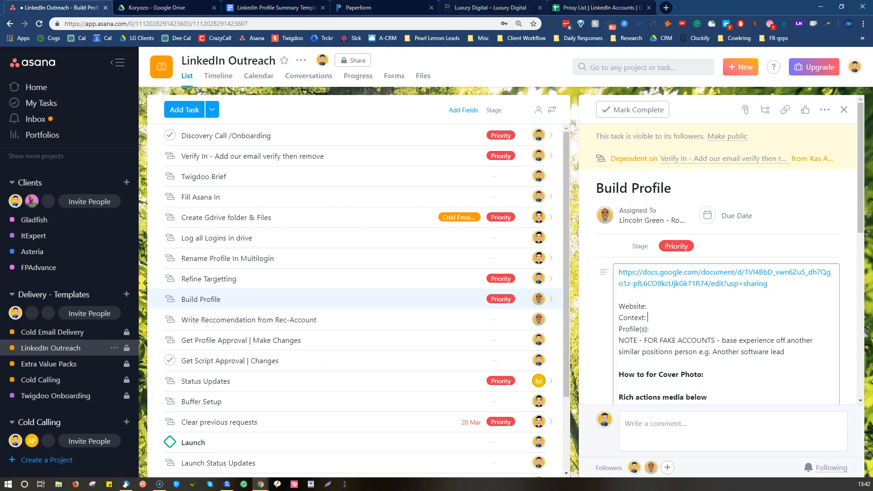
pyautogui.click(364, 7)
pyautogui.scroll(5, 462, 140)
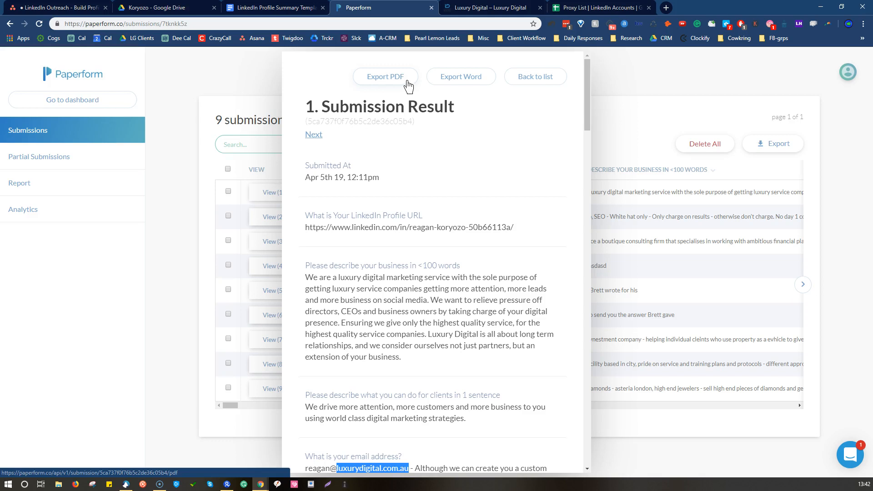
pyautogui.click(460, 75)
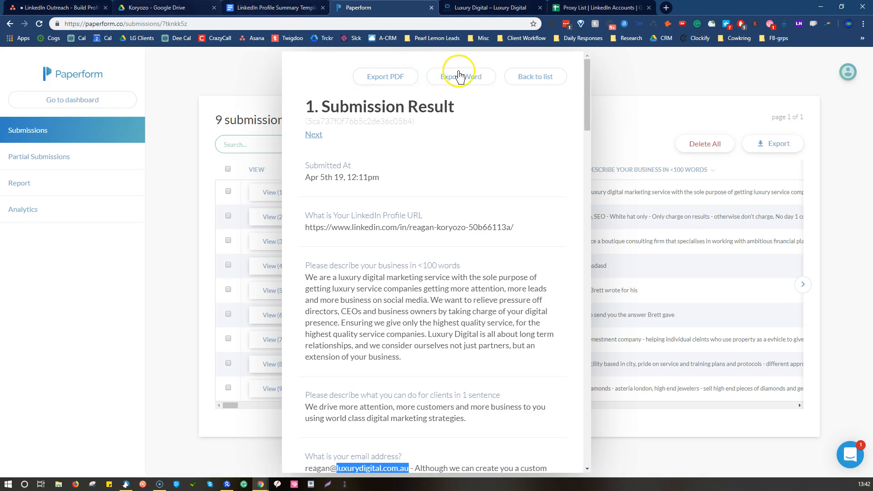
# - Switch to Asana and fill in the Context line of the Build Profile description with "Attached Paperform File"
pyautogui.click(78, 7)
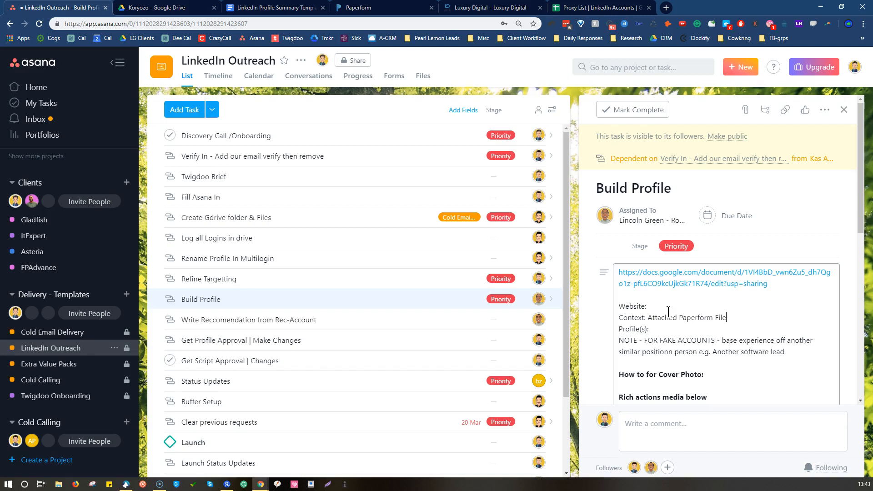
pyautogui.click(668, 310)
pyautogui.scroll(-1, 669, 310)
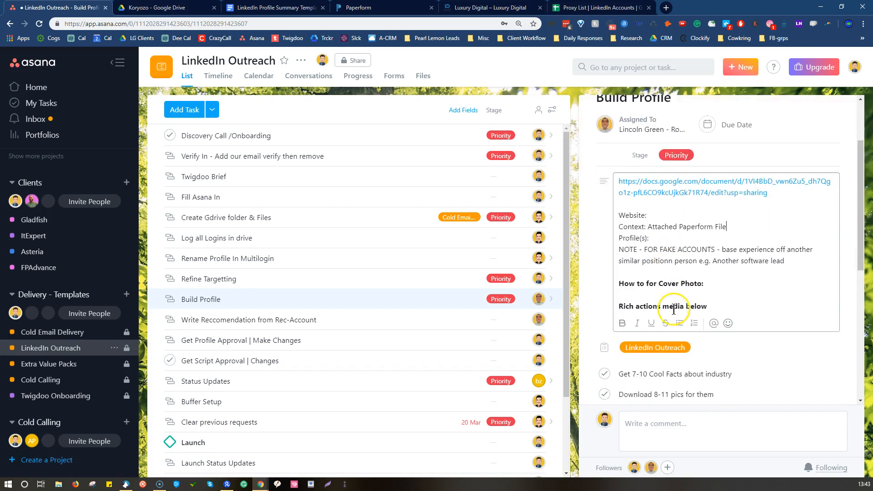
pyautogui.scroll(2, 697, 304)
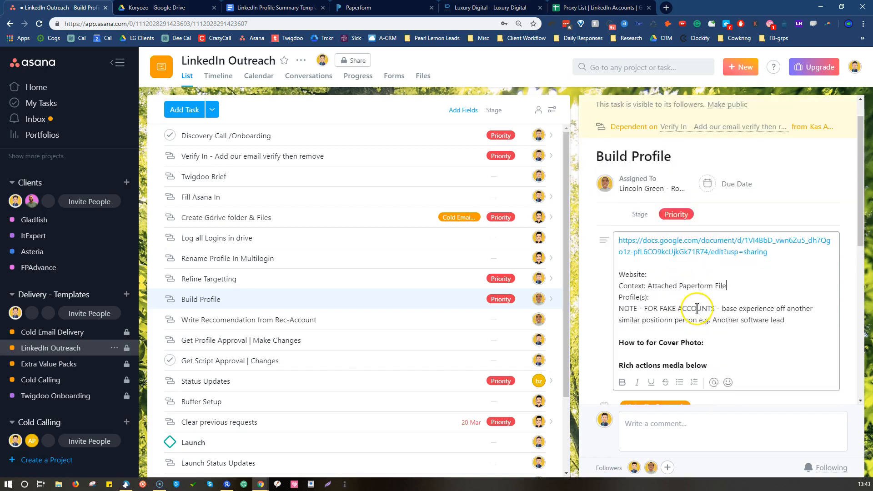